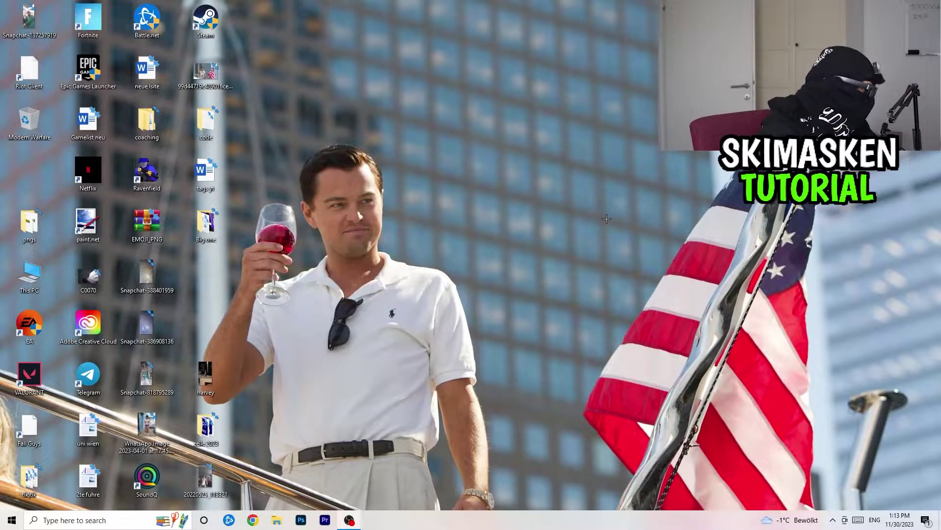
Step: Open the Game Mode page in the Windows gaming settings to check whether Game Mode is enabled
{"action": "left_click", "coordinate": [10, 519]}
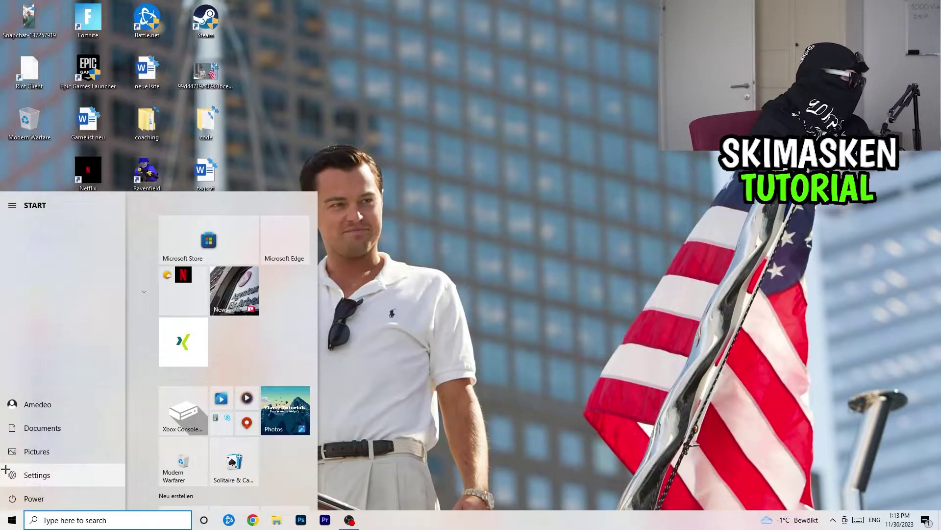
{"action": "left_click", "coordinate": [12, 474]}
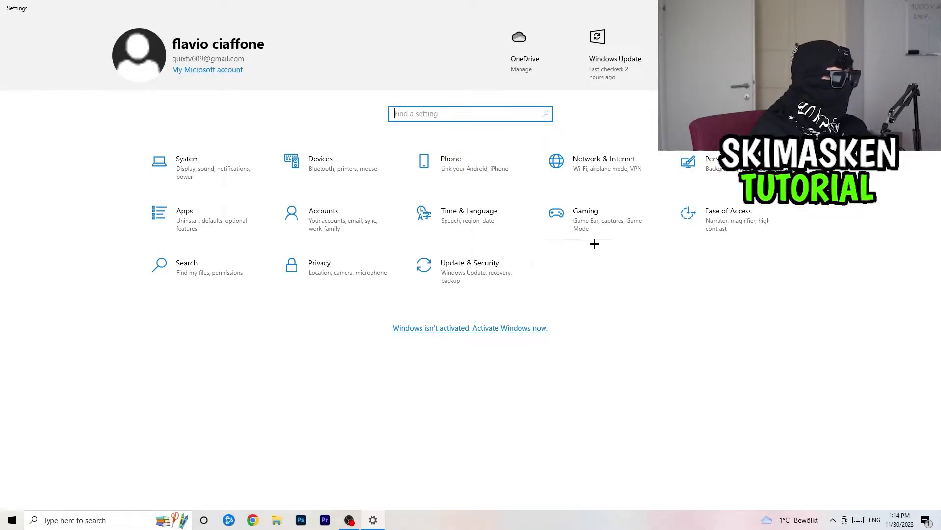
{"action": "left_click", "coordinate": [607, 223]}
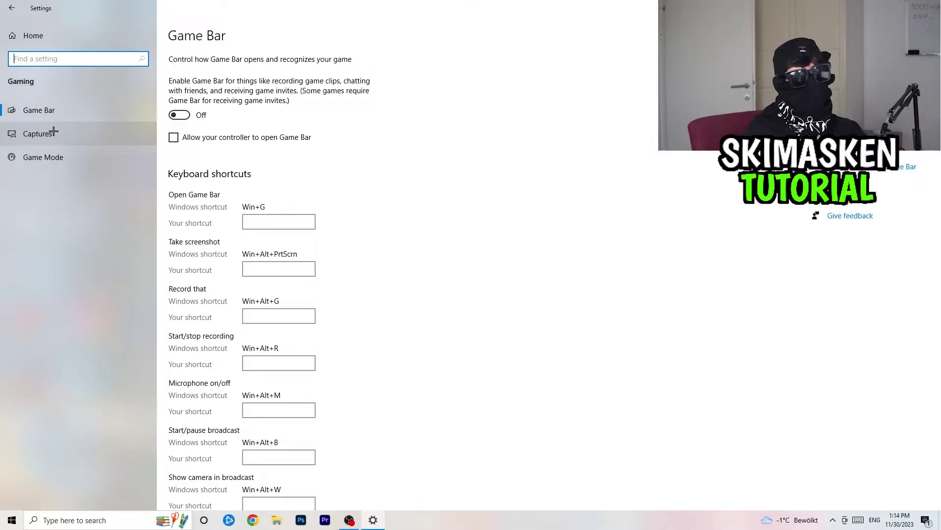
{"action": "left_click", "coordinate": [66, 164]}
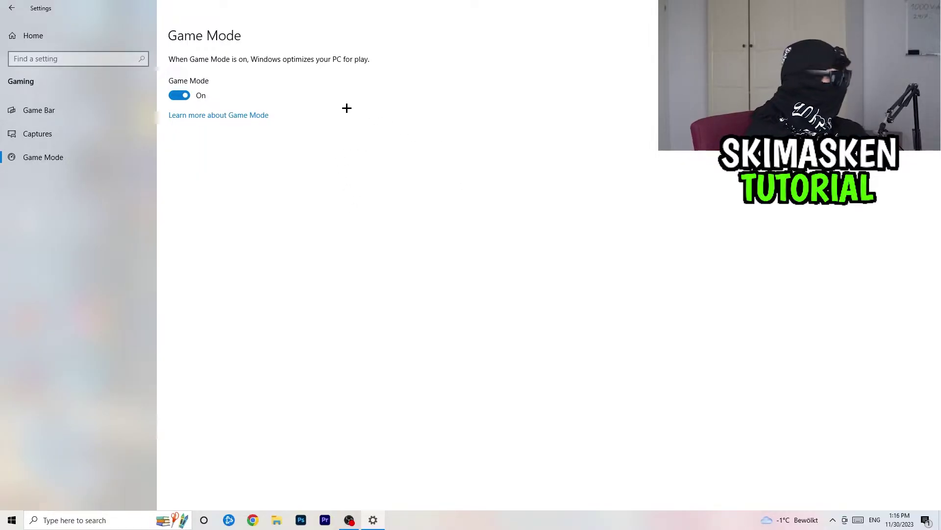
Step: Examine the text scaling and display resolution options in the system's display settings
{"action": "left_click", "coordinate": [11, 7]}
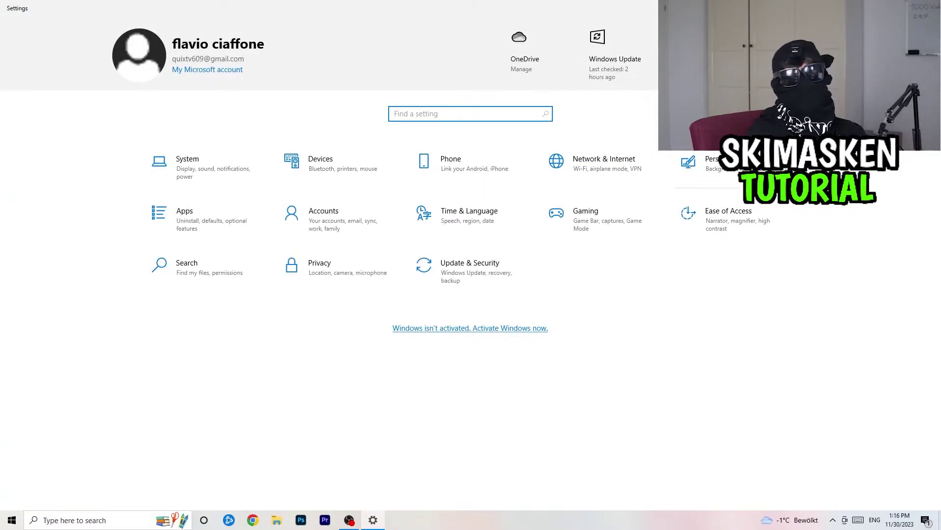
{"action": "left_click", "coordinate": [210, 168]}
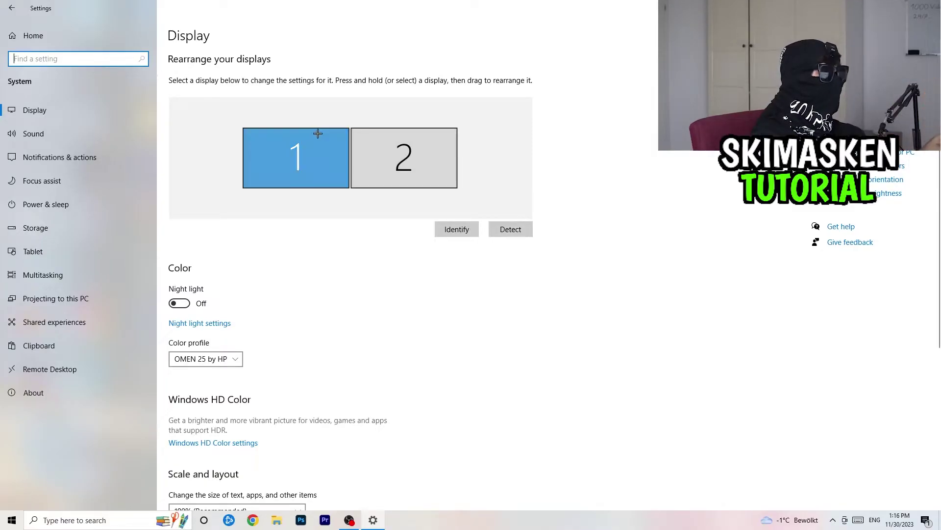
{"action": "scroll", "coordinate": [373, 213], "scroll_direction": "down", "scroll_amount": 5}
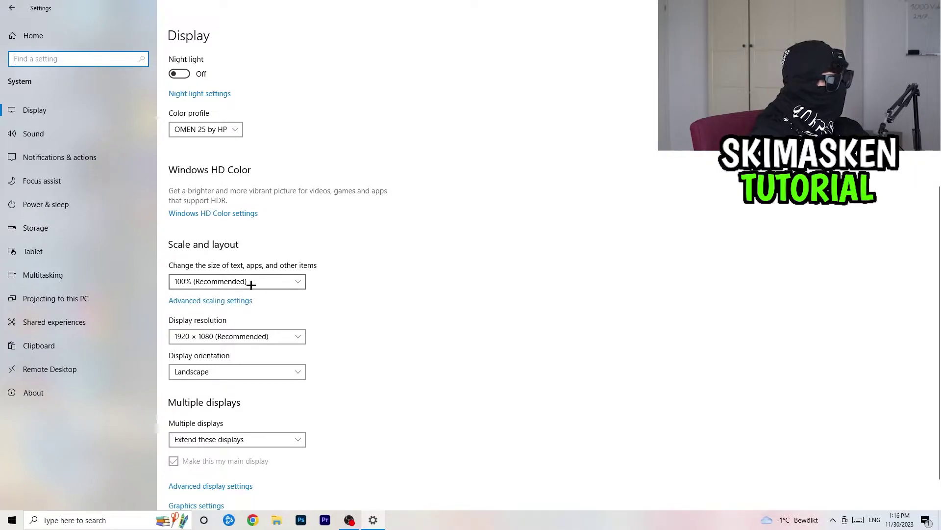
{"action": "left_click", "coordinate": [302, 281]}
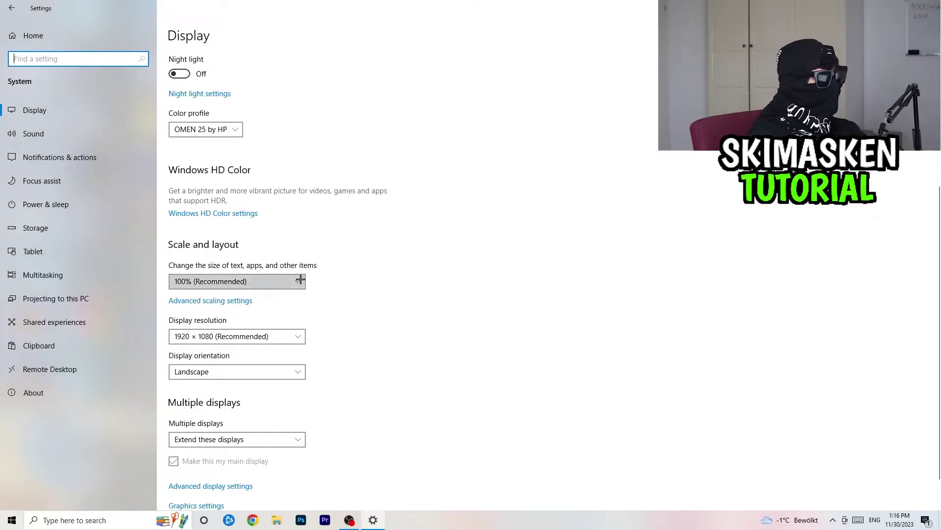
{"action": "left_click", "coordinate": [580, 217]}
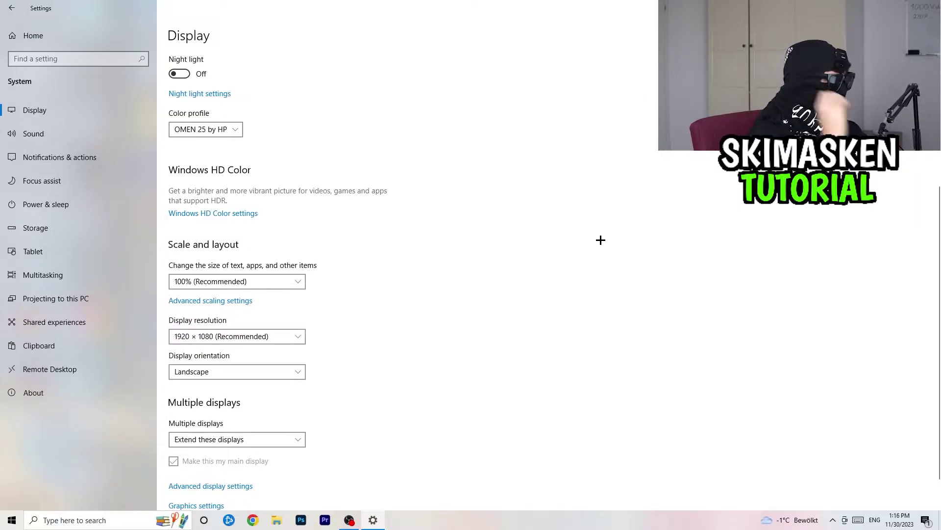
{"action": "scroll", "coordinate": [250, 358], "scroll_direction": "down", "scroll_amount": 1}
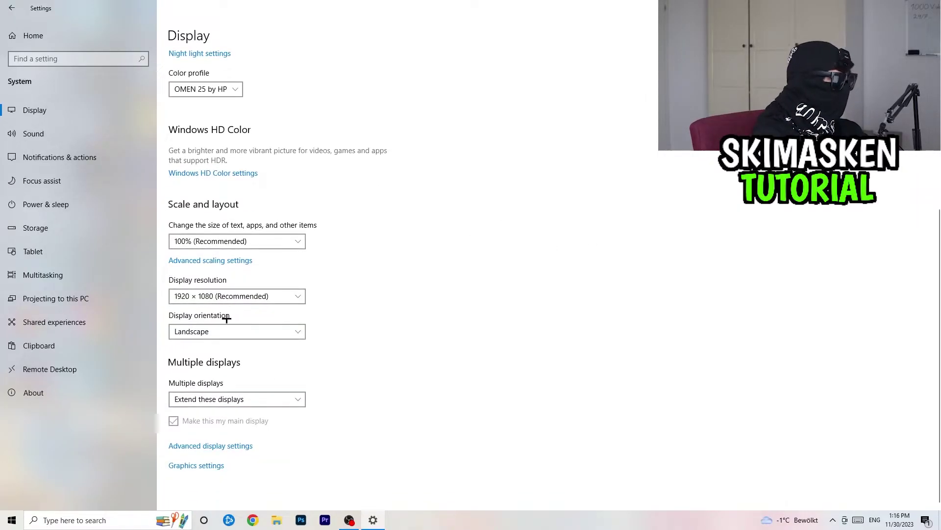
{"action": "left_click", "coordinate": [260, 295]}
{"action": "left_click", "coordinate": [486, 284]}
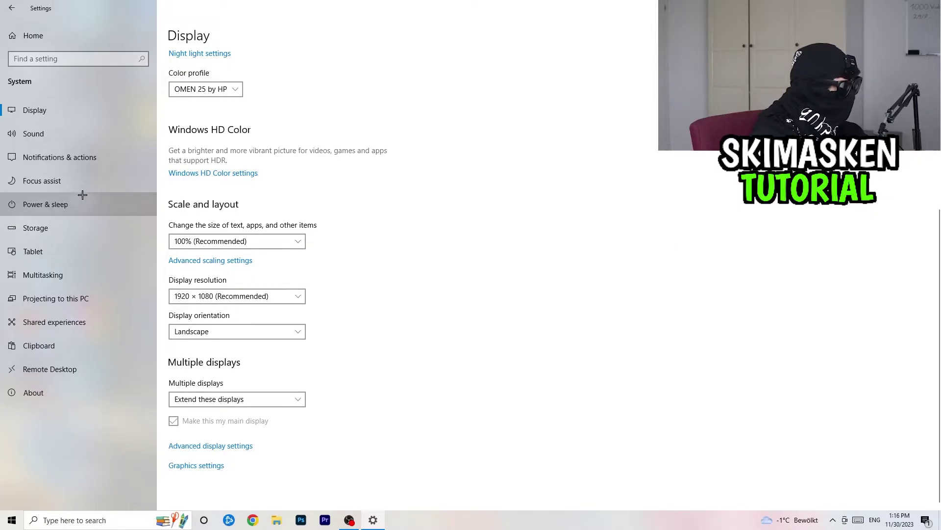
Step: Review the available power plans in the additional power settings and close the settings windows
{"action": "left_click", "coordinate": [144, 203]}
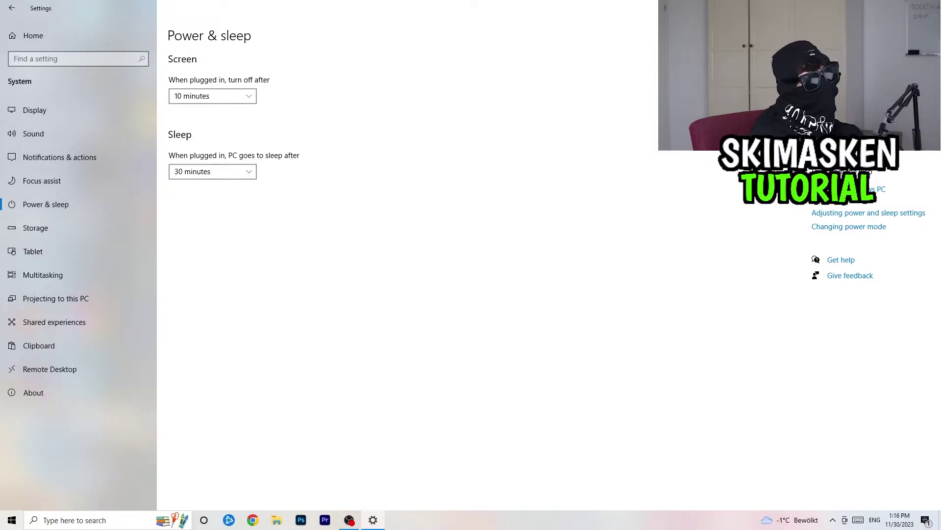
{"action": "left_click", "coordinate": [844, 171]}
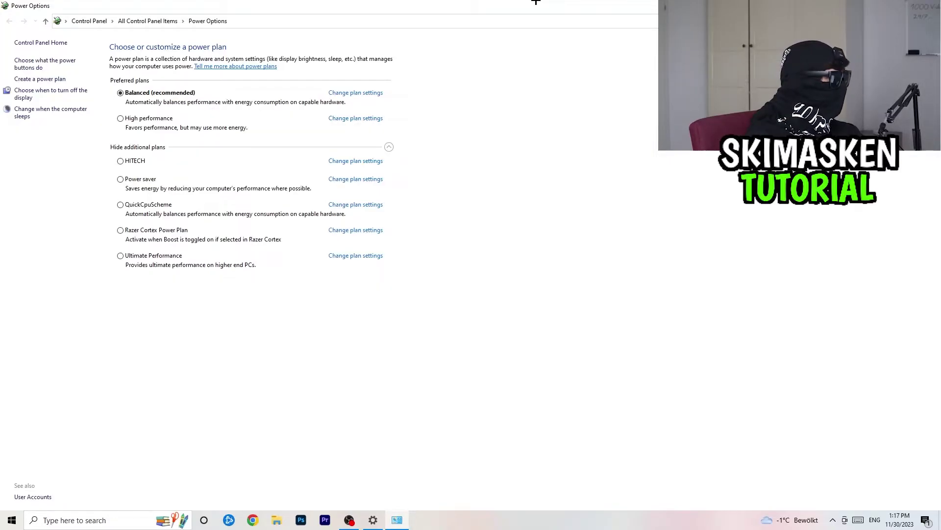
{"action": "key", "text": "alt+F4"}
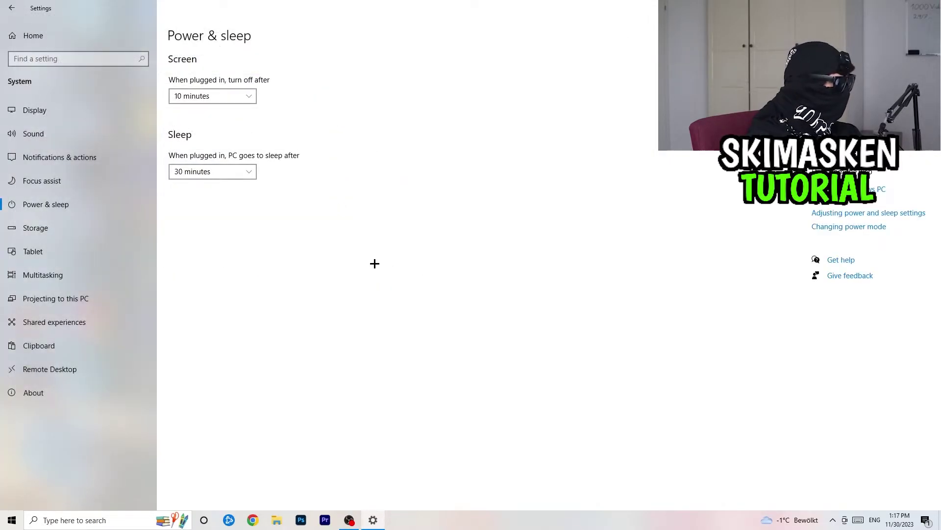
{"action": "left_click", "coordinate": [940, 6]}
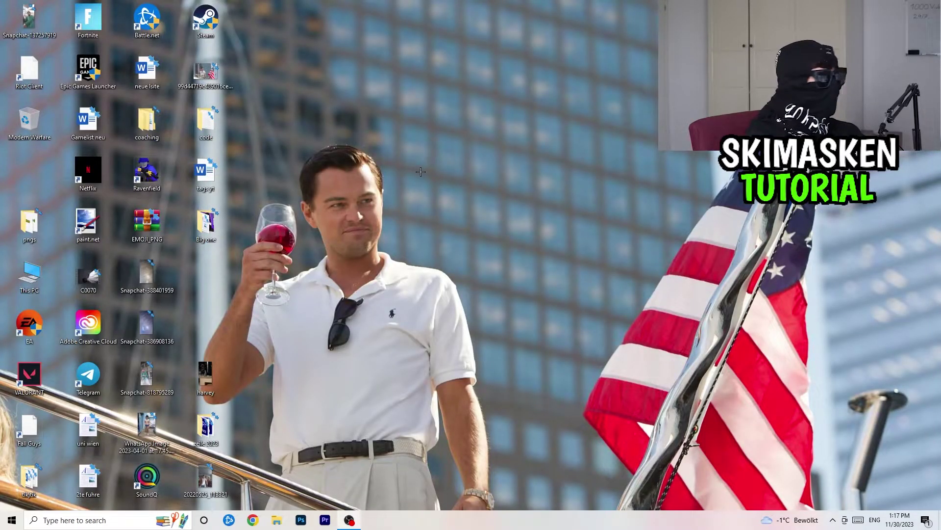
Step: Move the Steam shortcut to a free area of the desktop and open its compatibility properties
{"action": "left_click_drag", "start_coordinate": [198, 5], "coordinate": [433, 158]}
{"action": "left_click", "coordinate": [456, 111]}
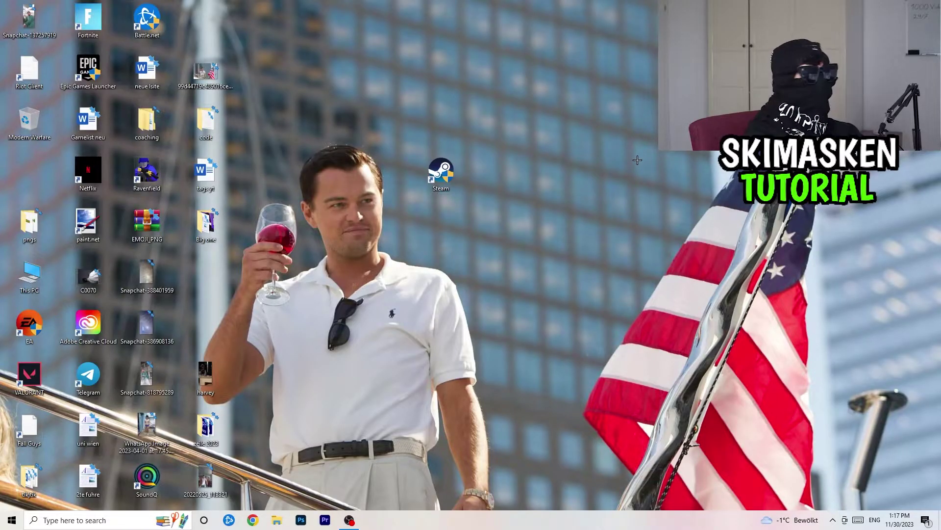
{"action": "right_click", "coordinate": [445, 167]}
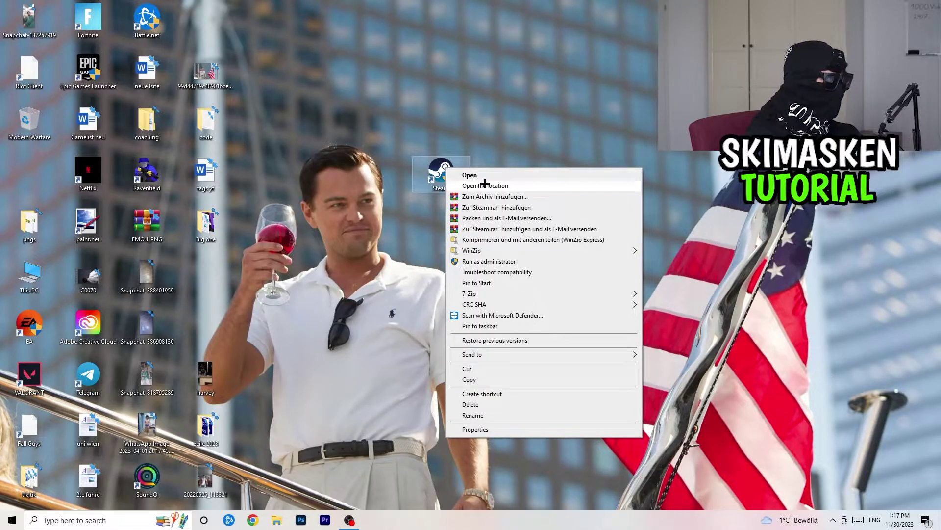
{"action": "left_click", "coordinate": [475, 434]}
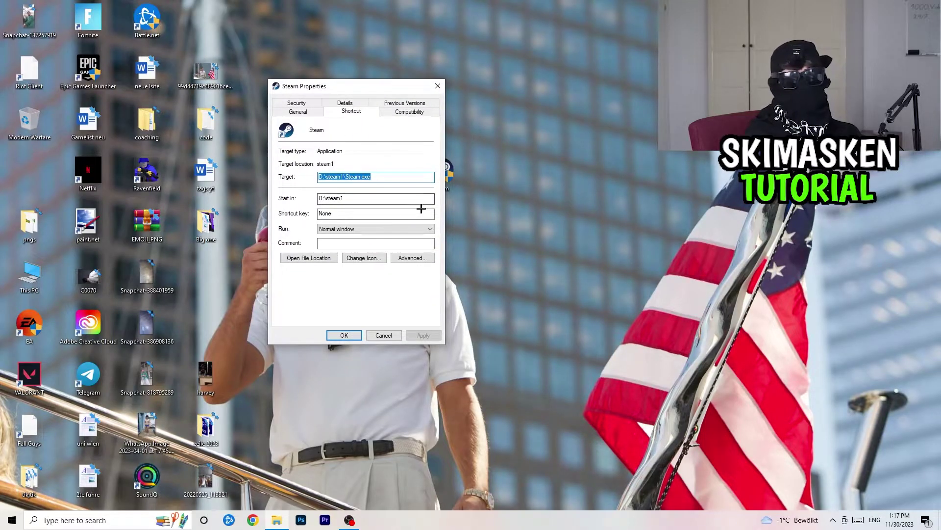
{"action": "left_click", "coordinate": [419, 116]}
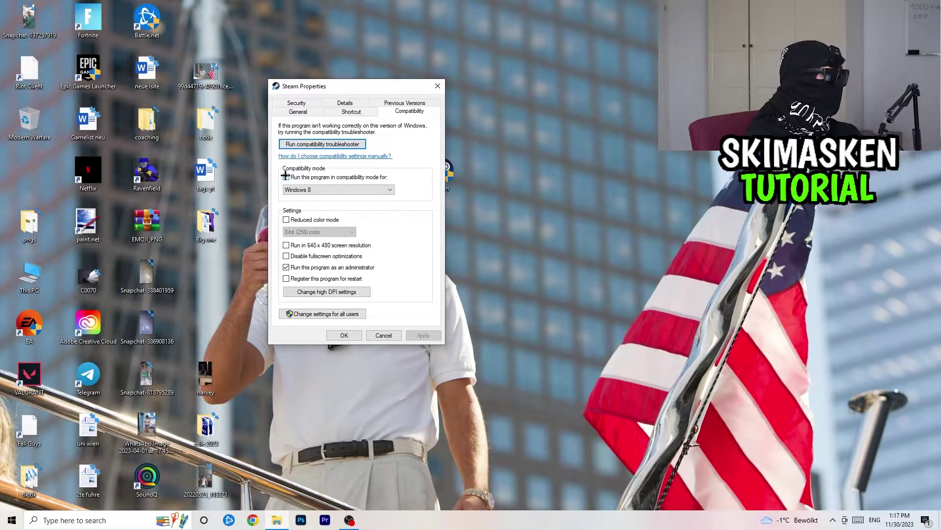
Step: Review the compatibility mode choices for the Steam shortcut, keep Windows 8 selected, and confirm the properties
{"action": "left_click", "coordinate": [317, 187]}
{"action": "left_click", "coordinate": [428, 214]}
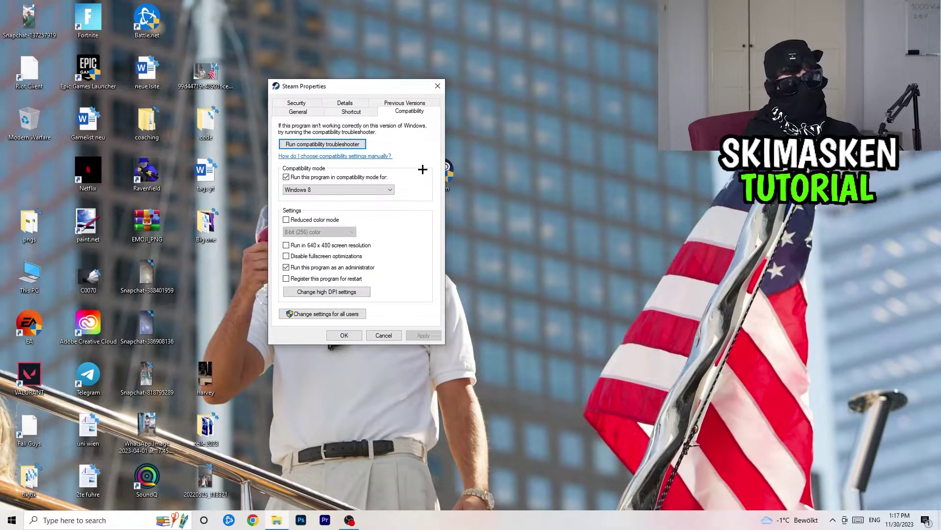
{"action": "left_click", "coordinate": [390, 190]}
{"action": "left_click", "coordinate": [377, 251]}
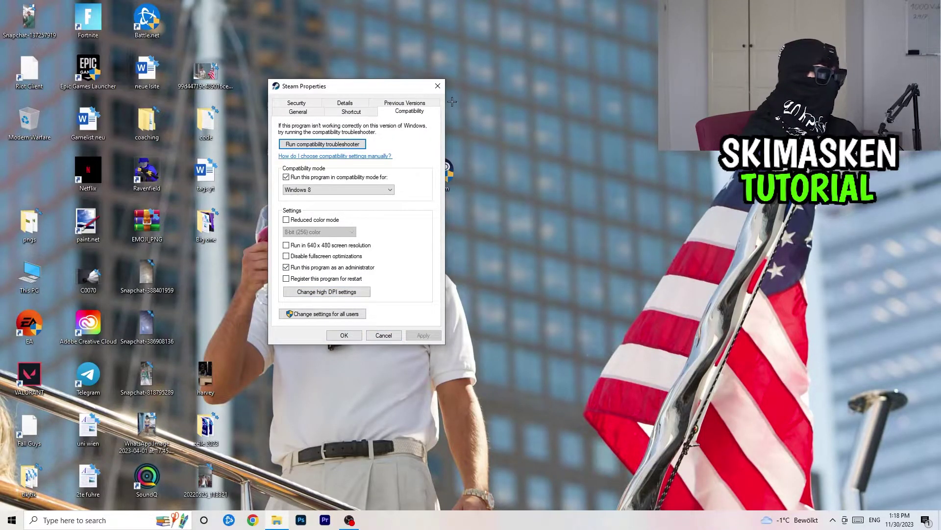
{"action": "left_click", "coordinate": [345, 336]}
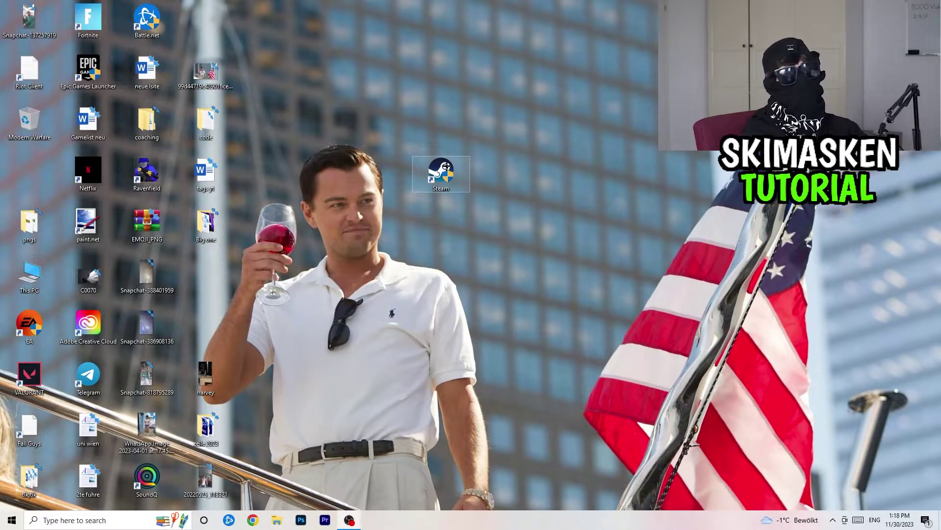
Step: Recheck the Steam shortcut's compatibility settings, and put its icon back at the top of the desktop's icon column
{"action": "left_click_drag", "start_coordinate": [446, 166], "coordinate": [505, 167]}
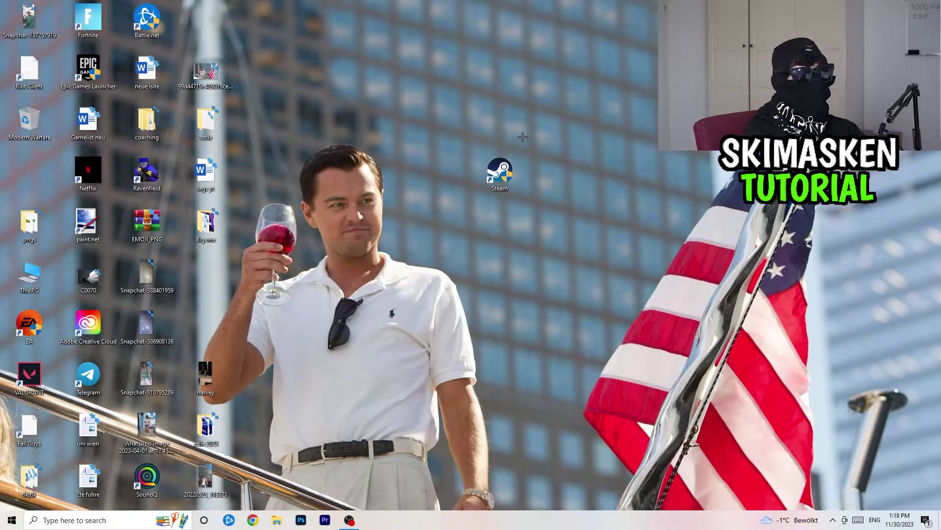
{"action": "left_click_drag", "start_coordinate": [514, 185], "coordinate": [397, 184]}
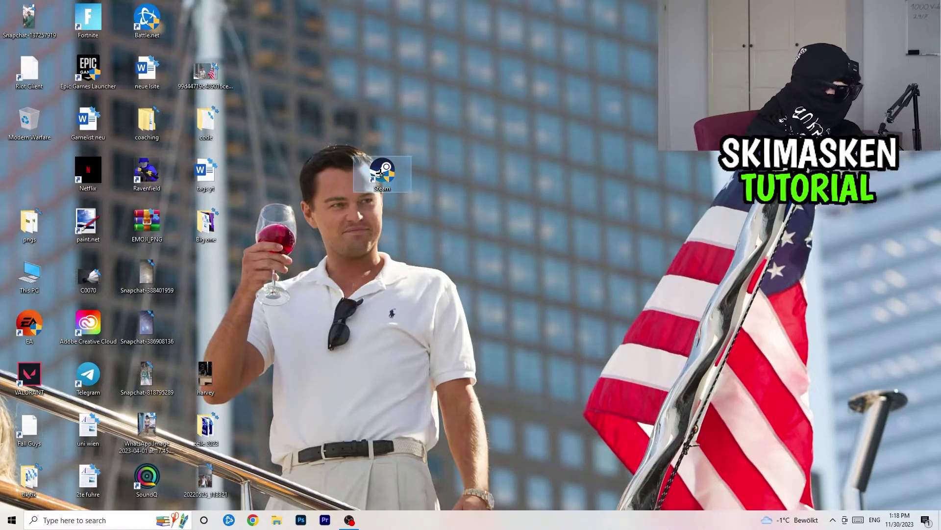
{"action": "right_click", "coordinate": [381, 173]}
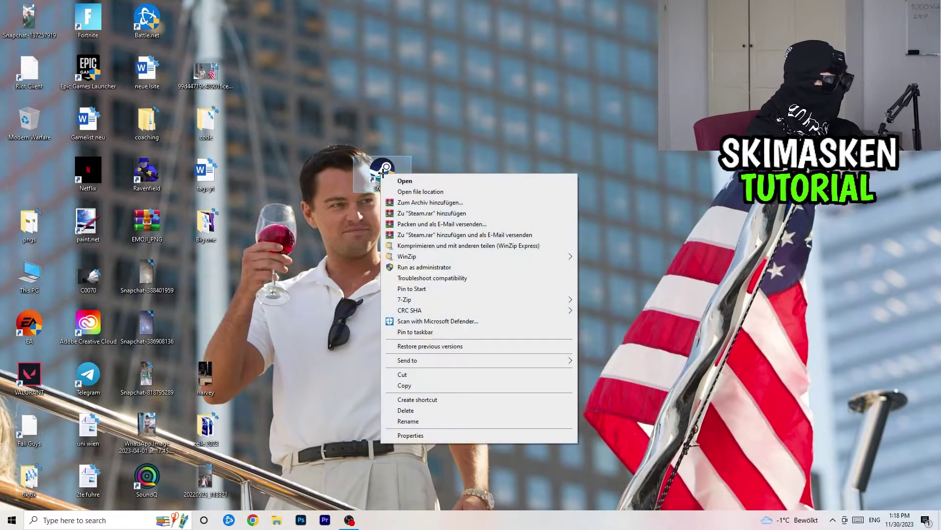
{"action": "left_click", "coordinate": [417, 435]}
{"action": "left_click", "coordinate": [554, 181]}
{"action": "right_click", "coordinate": [373, 172]}
{"action": "left_click", "coordinate": [407, 432]}
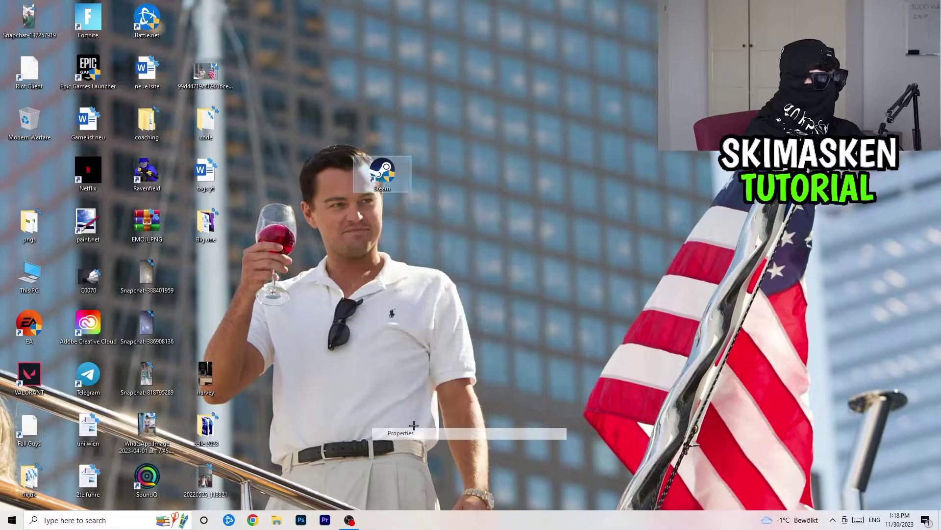
{"action": "left_click", "coordinate": [502, 202]}
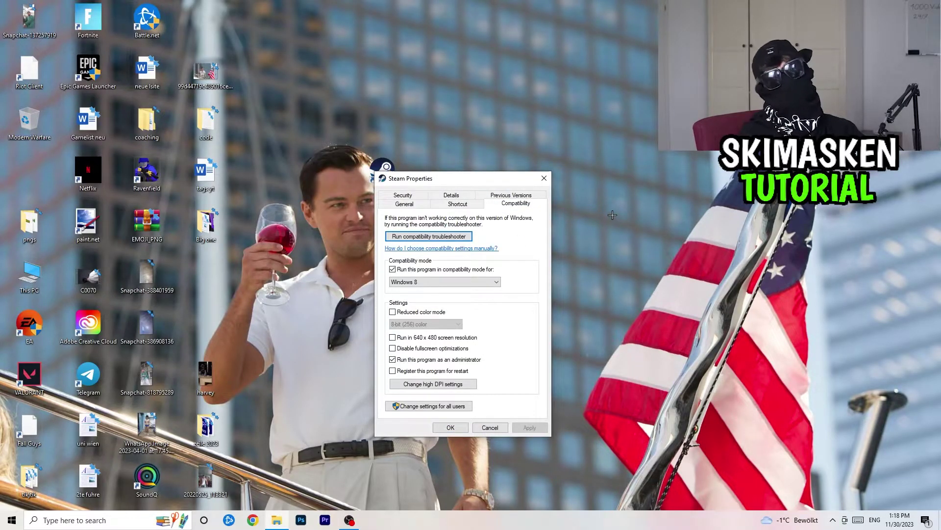
{"action": "left_click", "coordinate": [544, 178]}
{"action": "left_click_drag", "start_coordinate": [403, 173], "coordinate": [226, 20]}
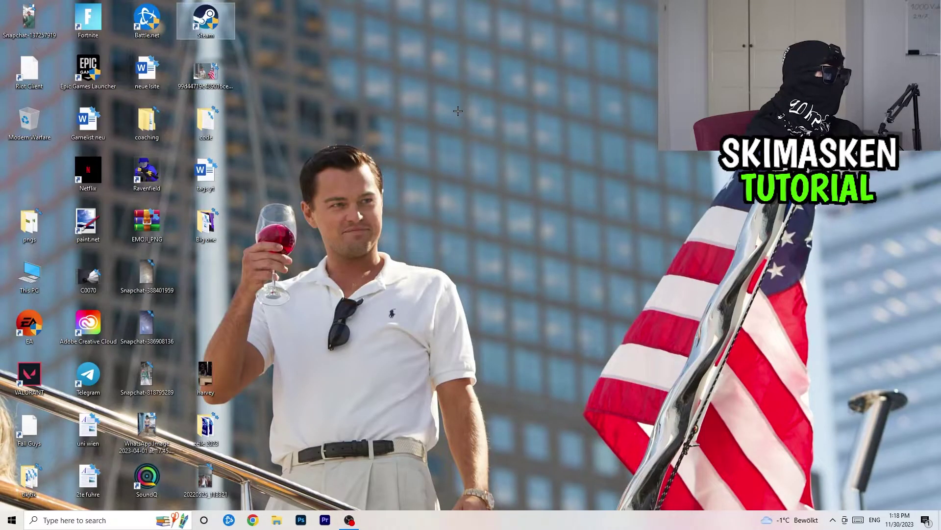
Step: Examine the resolution and refresh rate settings for the display in NVIDIA Control Panel, and close it without applying changes
{"action": "right_click", "coordinate": [563, 175]}
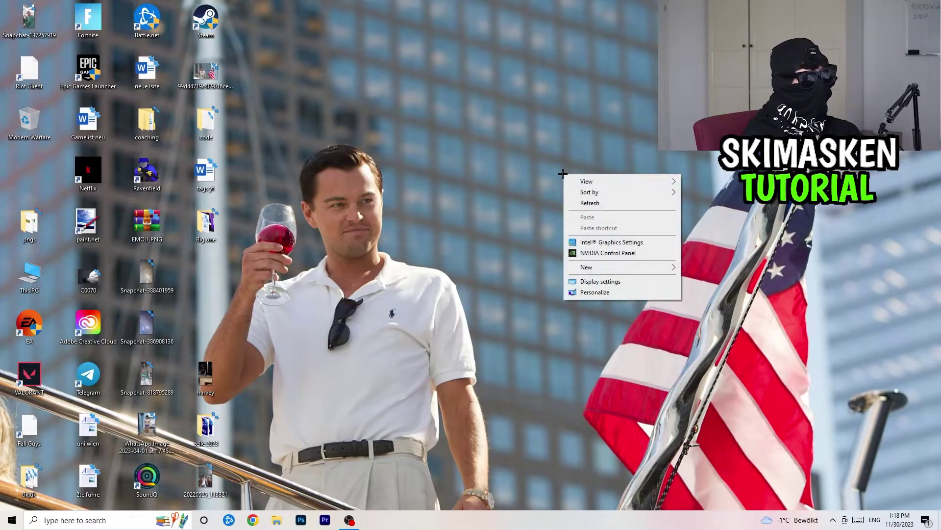
{"action": "left_click", "coordinate": [628, 252]}
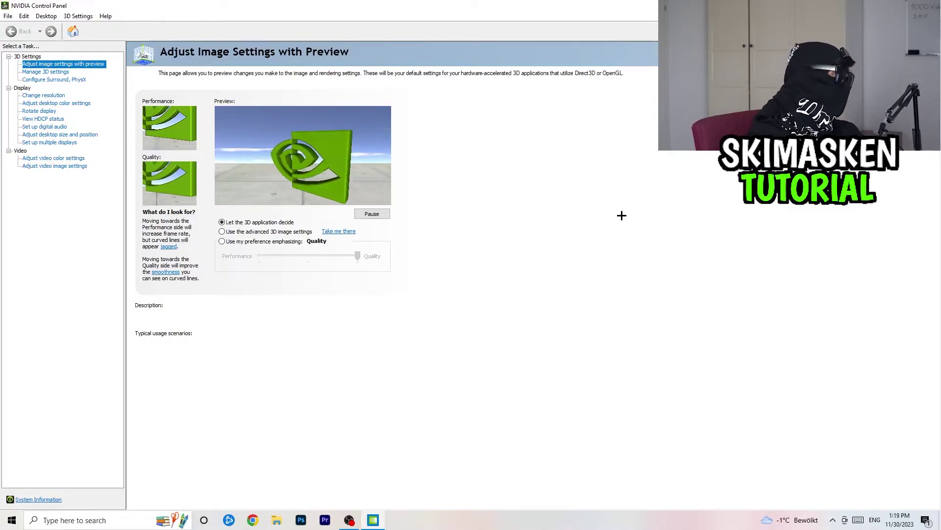
{"action": "left_click", "coordinate": [45, 96]}
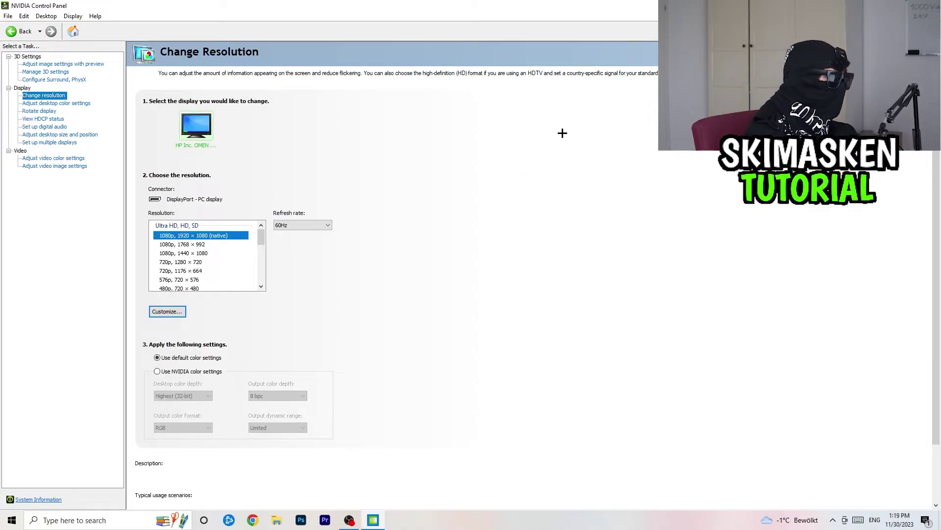
{"action": "left_click", "coordinate": [258, 246]}
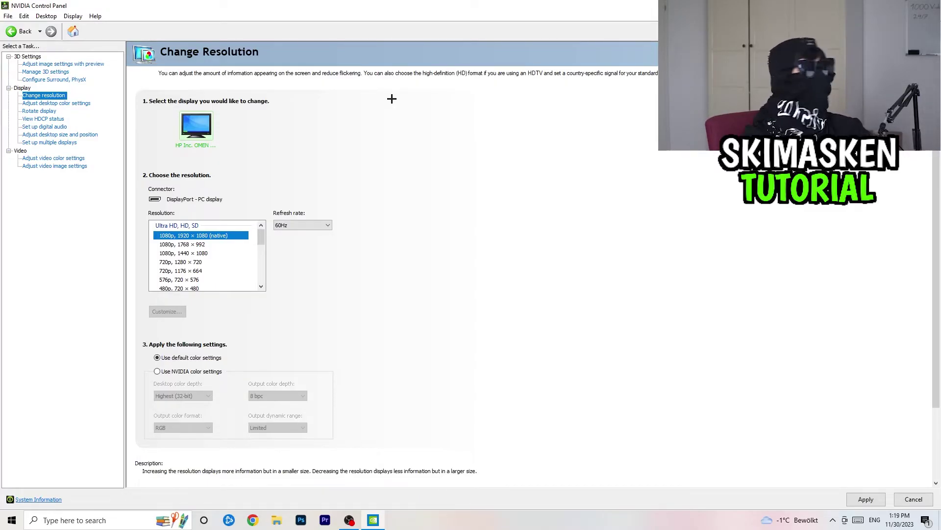
{"action": "scroll", "coordinate": [186, 259], "scroll_direction": "down", "scroll_amount": 3}
{"action": "scroll", "coordinate": [186, 260], "scroll_direction": "up", "scroll_amount": 3}
{"action": "scroll", "coordinate": [188, 262], "scroll_direction": "down", "scroll_amount": 3}
{"action": "scroll", "coordinate": [187, 263], "scroll_direction": "up", "scroll_amount": 3}
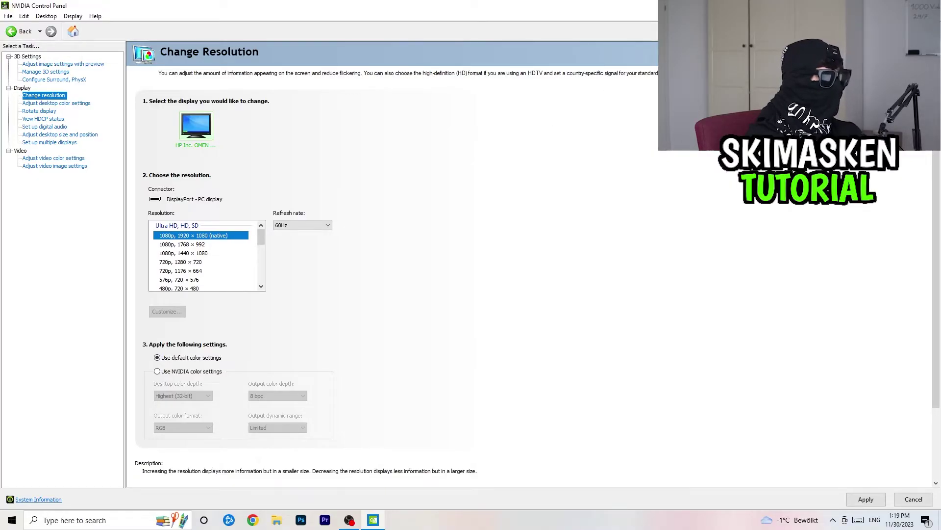
{"action": "left_click", "coordinate": [930, 5]}
{"action": "left_click", "coordinate": [487, 281]}
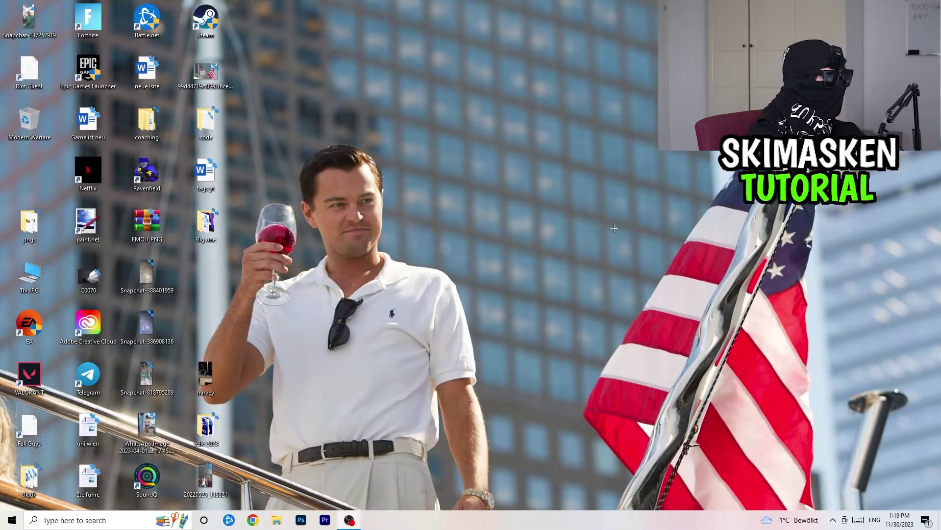
Step: Check the Windows Update page in the update and security settings, and close the settings window
{"action": "left_click", "coordinate": [12, 520]}
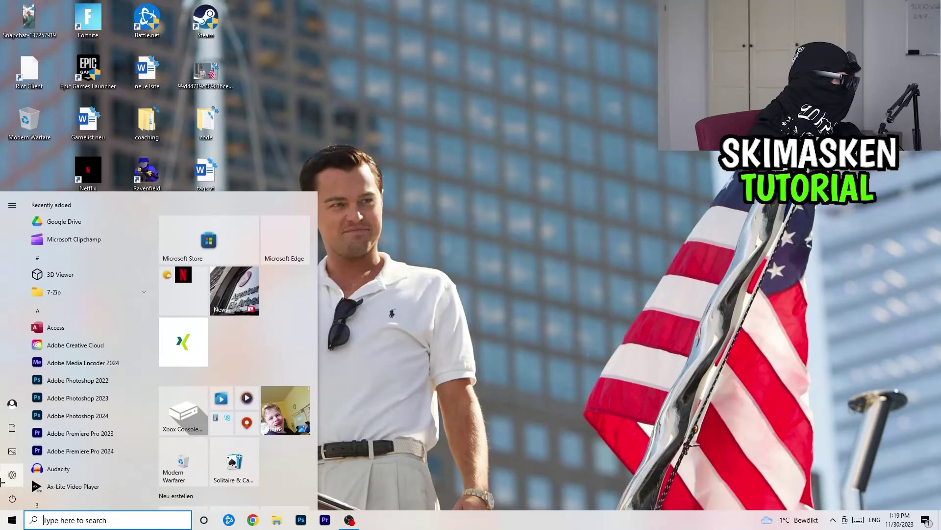
{"action": "left_click", "coordinate": [4, 478]}
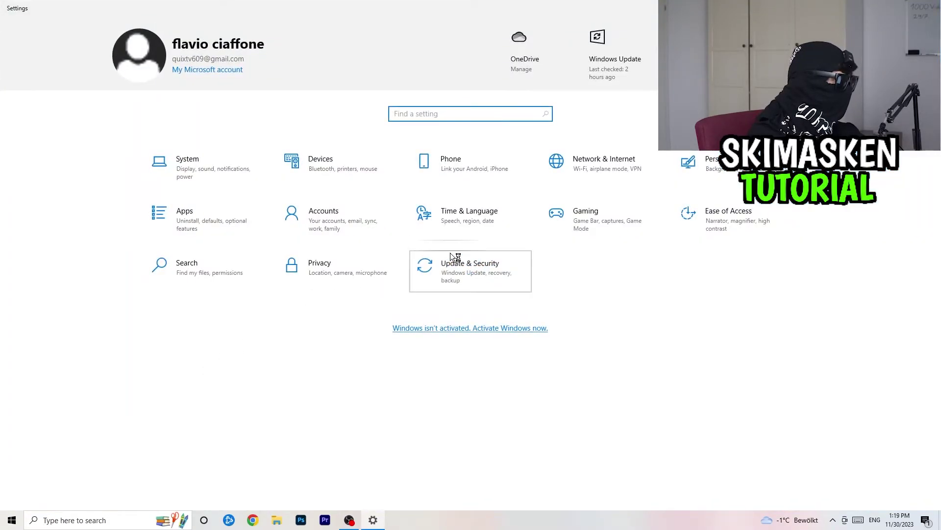
{"action": "left_click", "coordinate": [454, 252]}
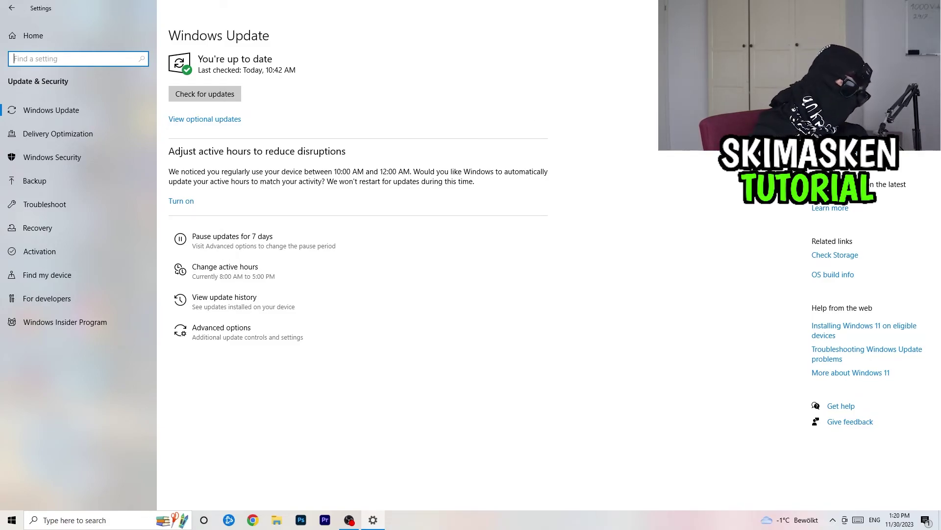
{"action": "key", "text": "super+Down"}
{"action": "left_click", "coordinate": [572, 63]}
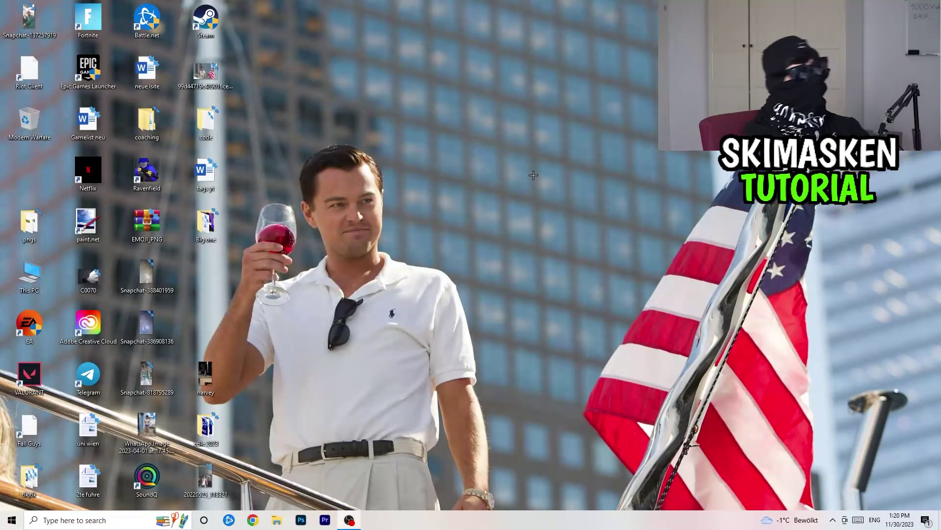